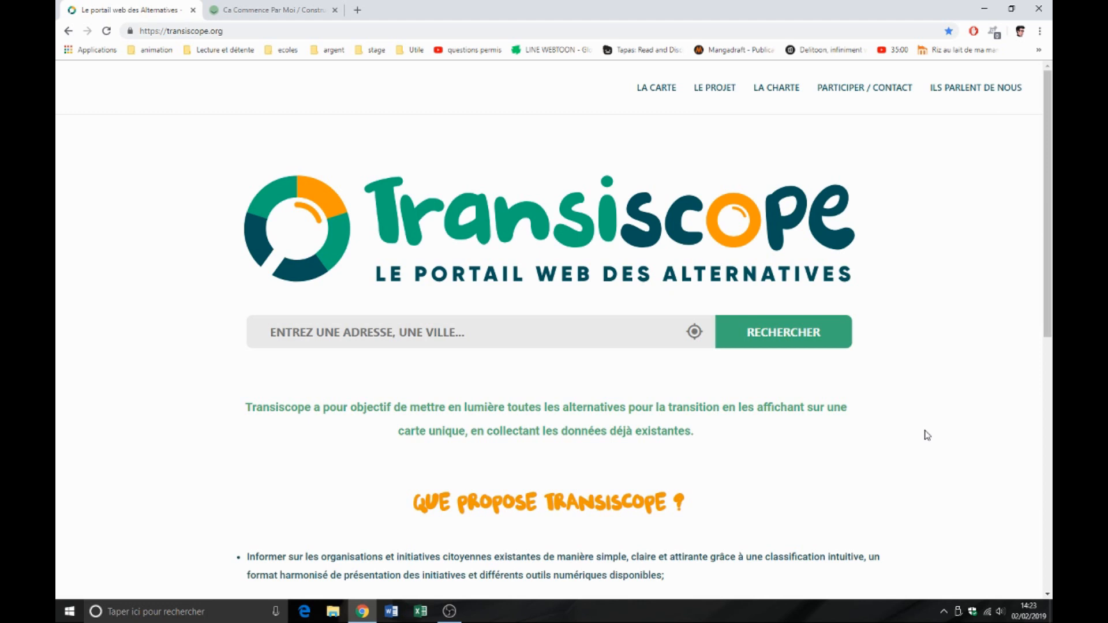
drag(231, 31, 175, 32)
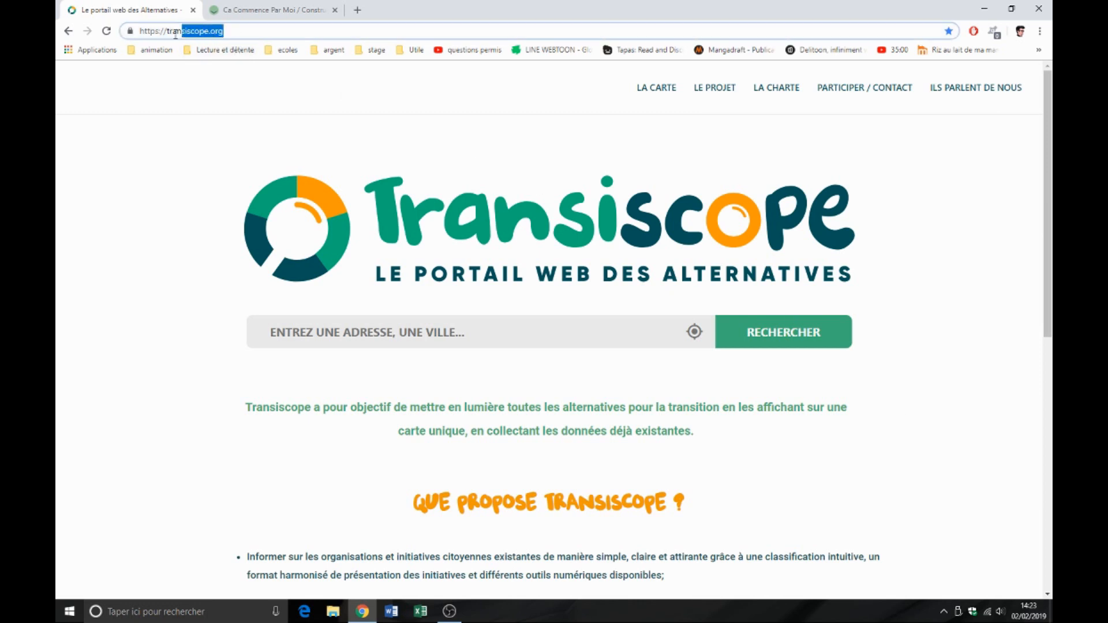
click(149, 180)
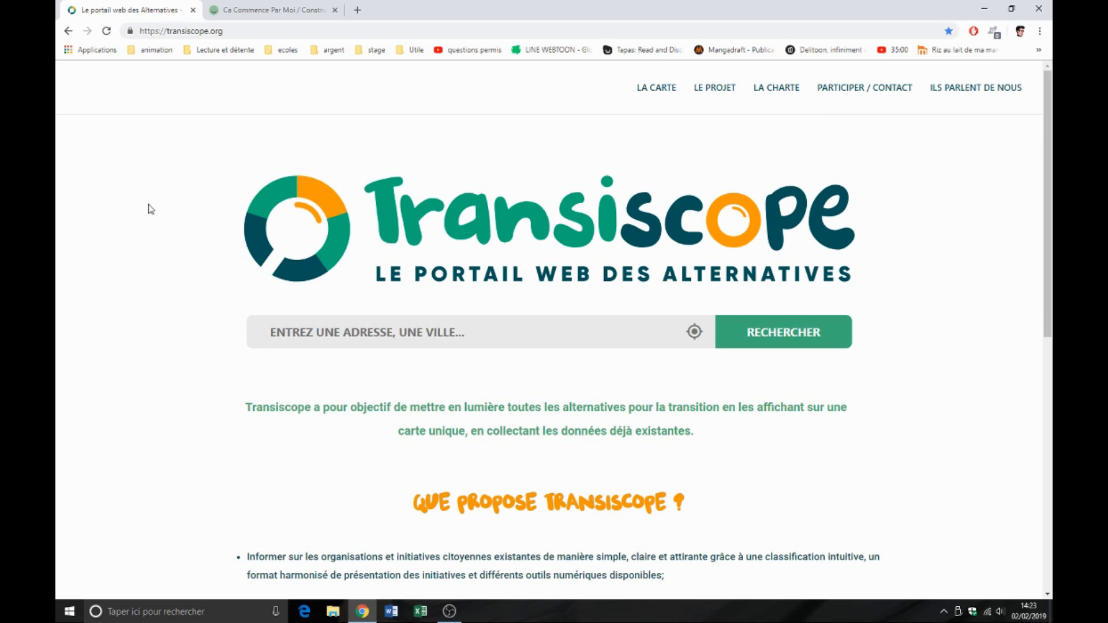
Step: Open File Explorer and go to the folder C:\Windows\System32\drivers\etc
click(334, 613)
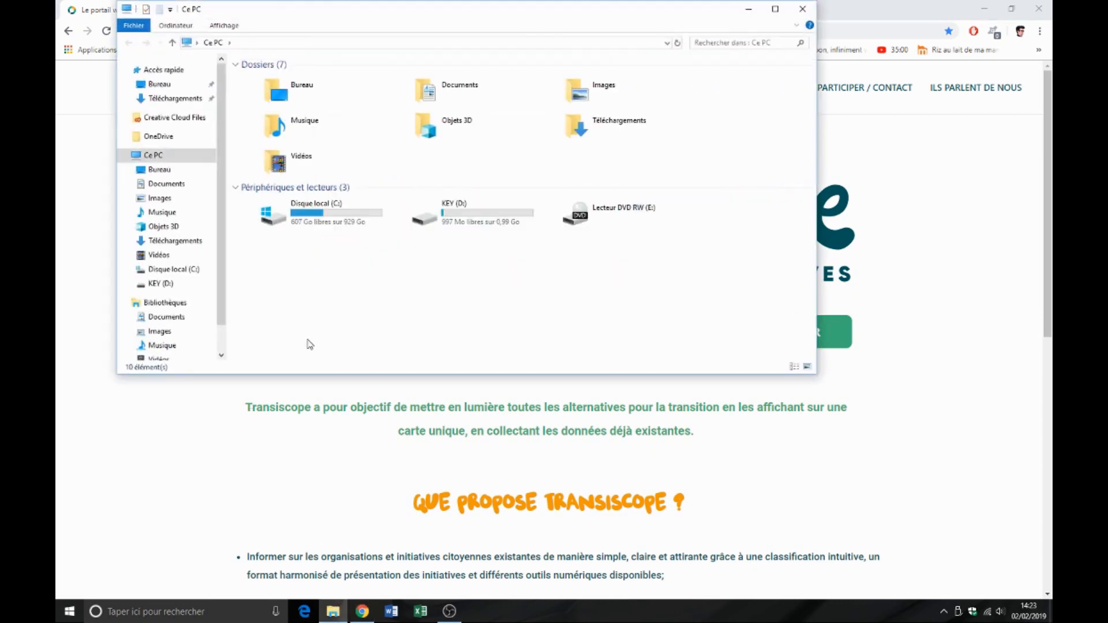
double_click(320, 227)
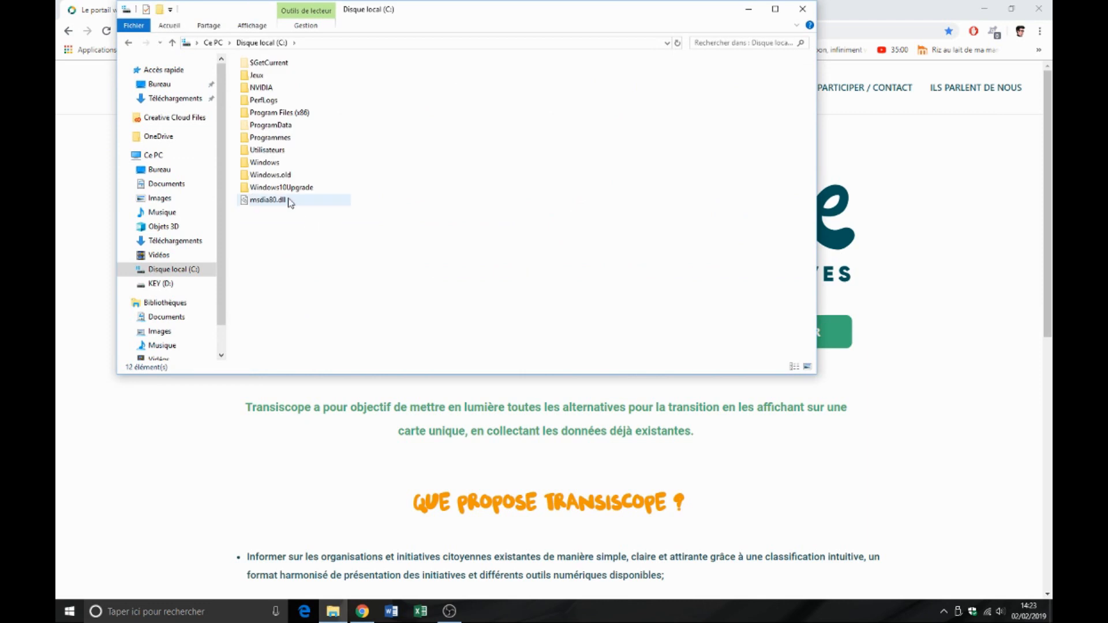
double_click(284, 163)
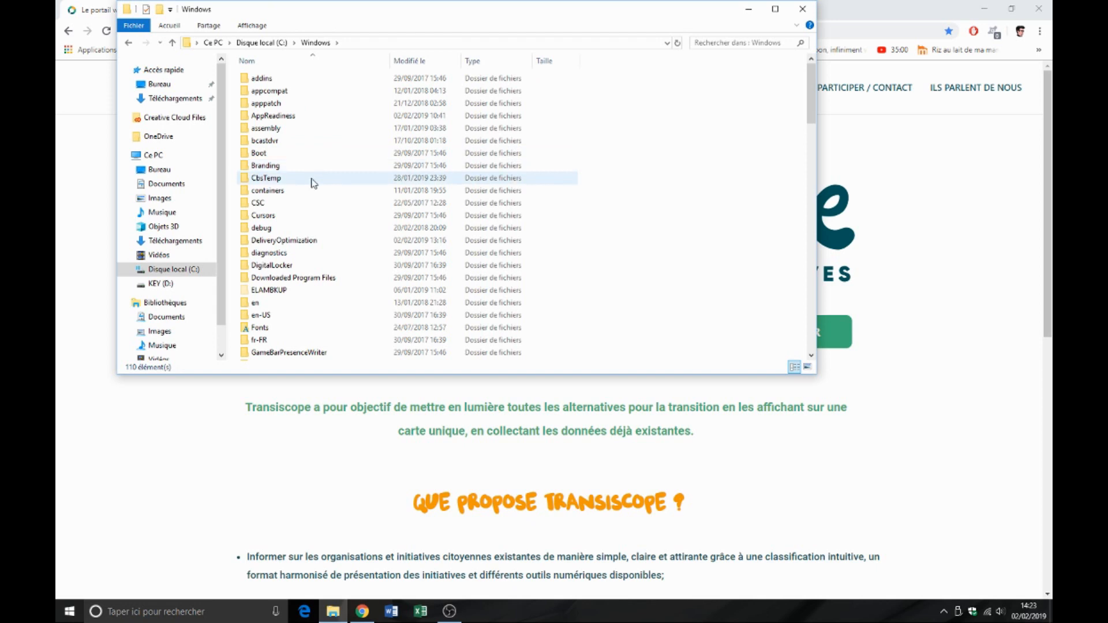
scroll(313, 184, down, 6)
scroll(313, 183, down, 10)
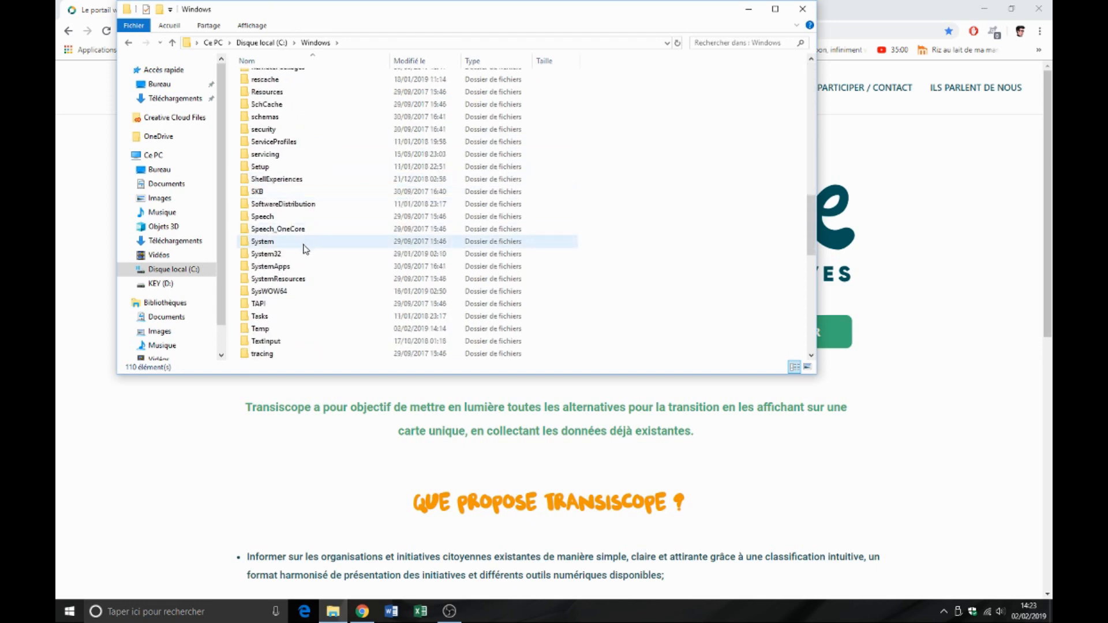
double_click(287, 255)
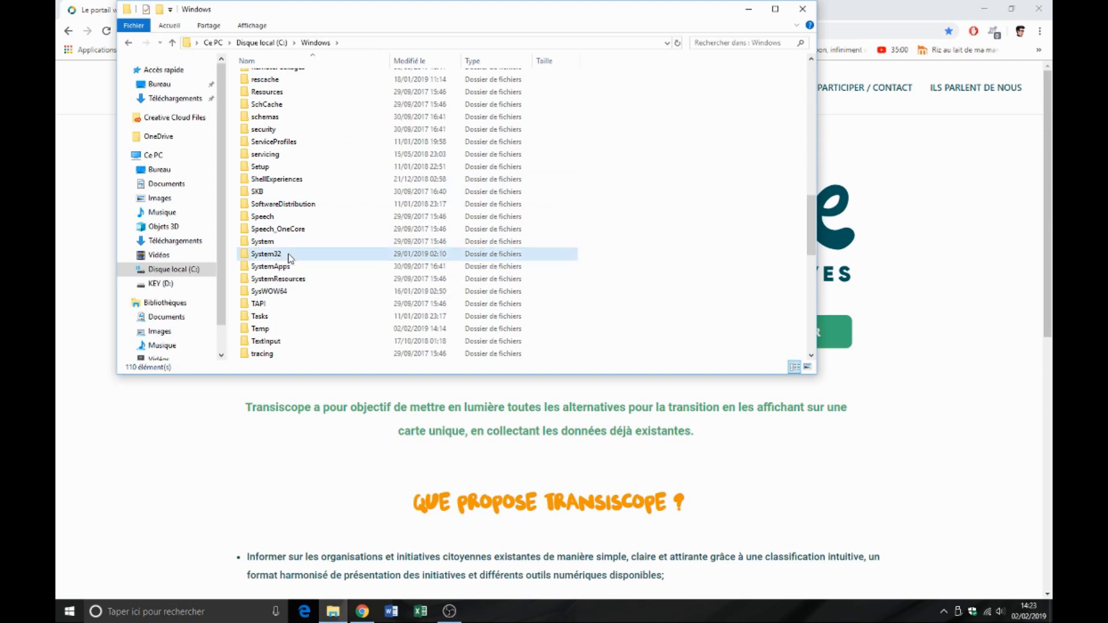
scroll(288, 254, down, 6)
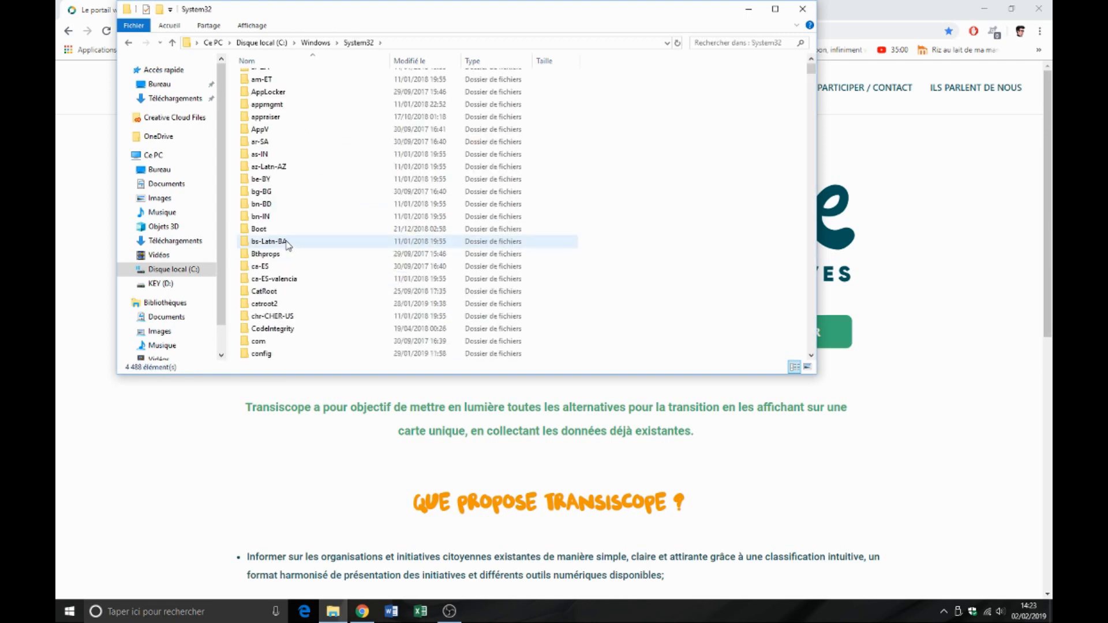
scroll(288, 247, down, 1)
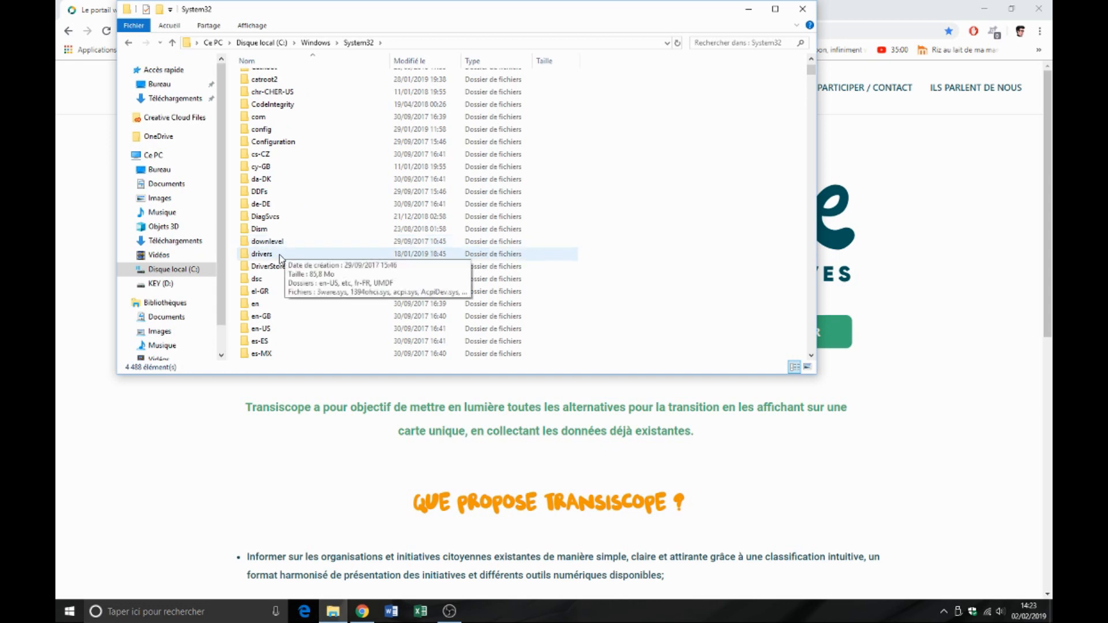
double_click(282, 255)
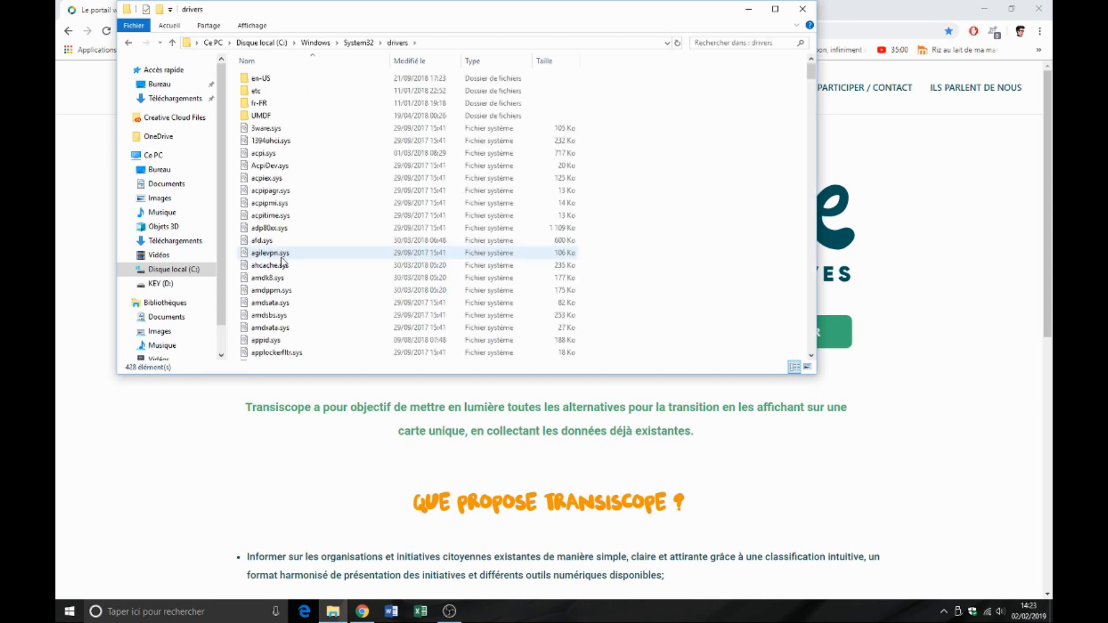
double_click(279, 91)
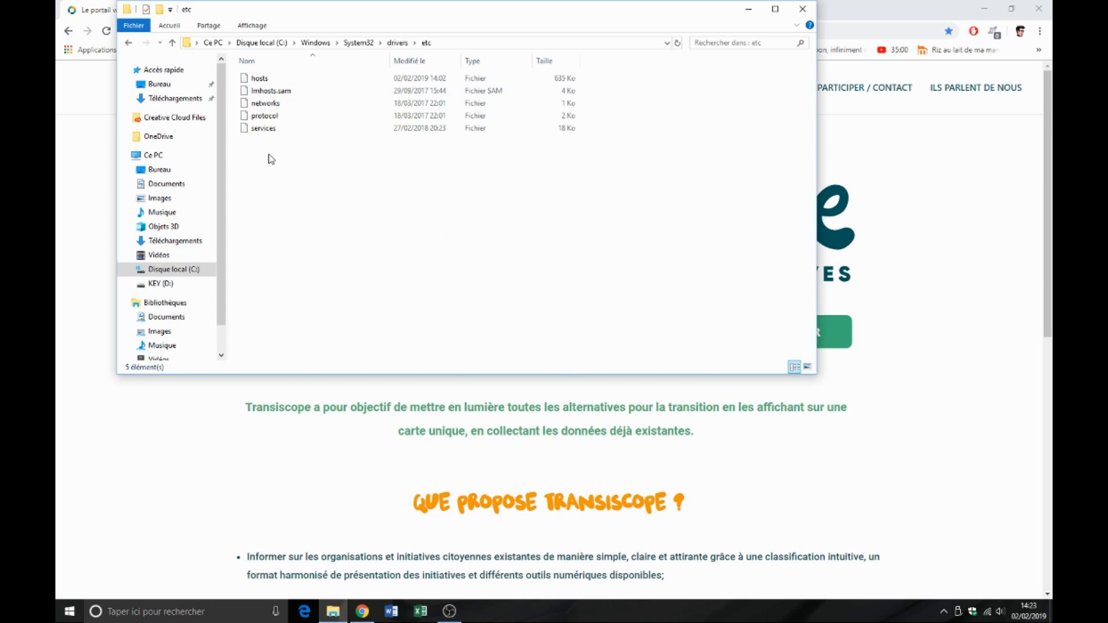
drag(267, 156, 300, 74)
click(312, 167)
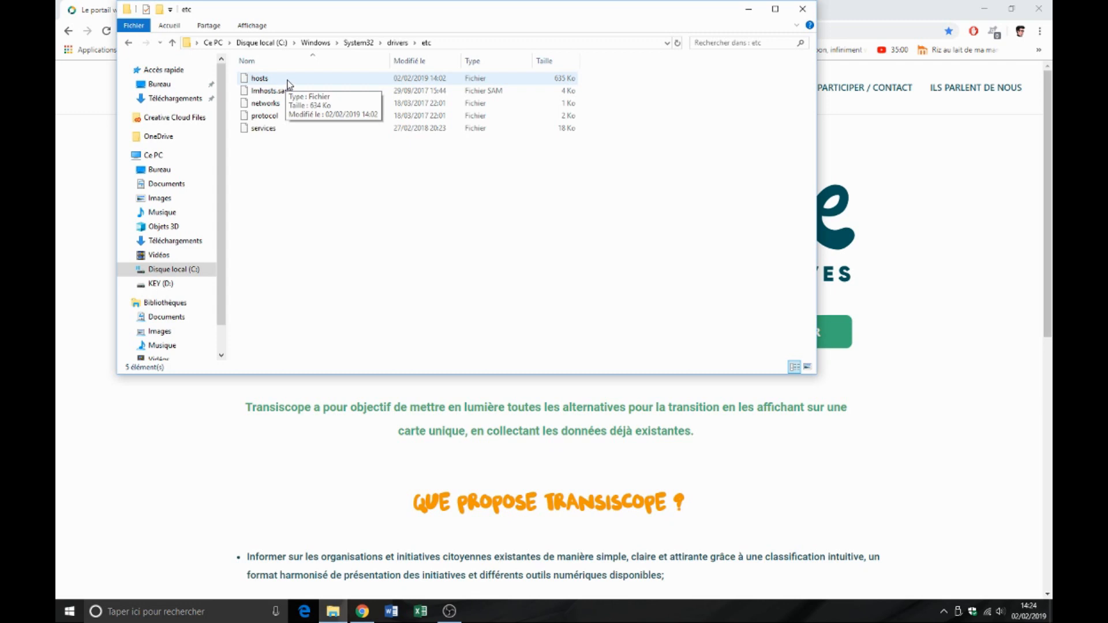
Step: Open the hosts file with Bloc-notes and bring its window to the front
double_click(259, 79)
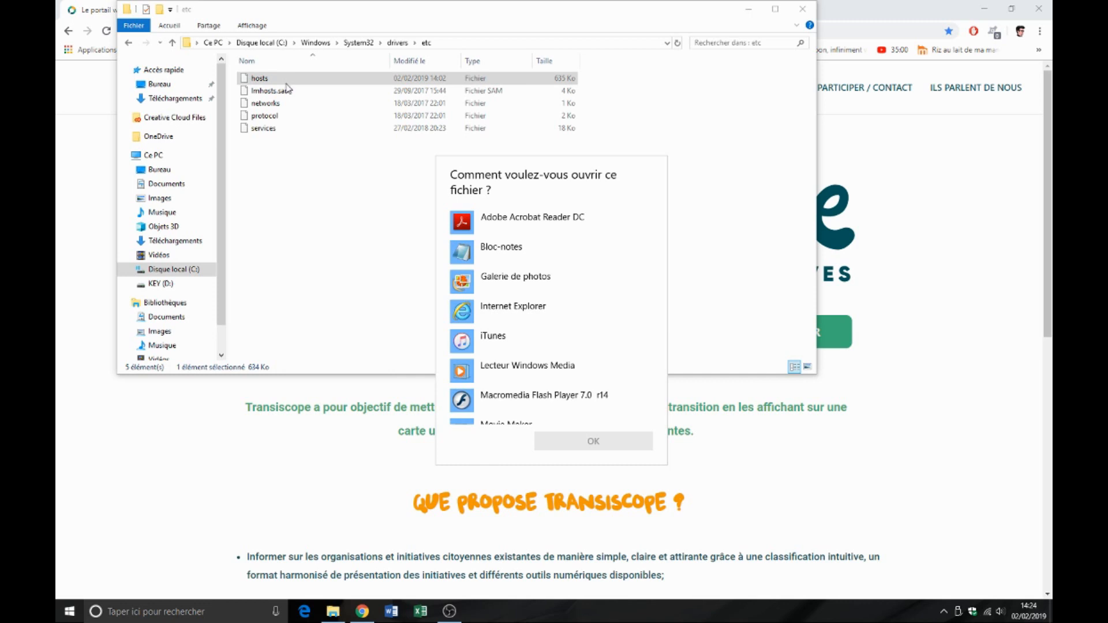
click(488, 254)
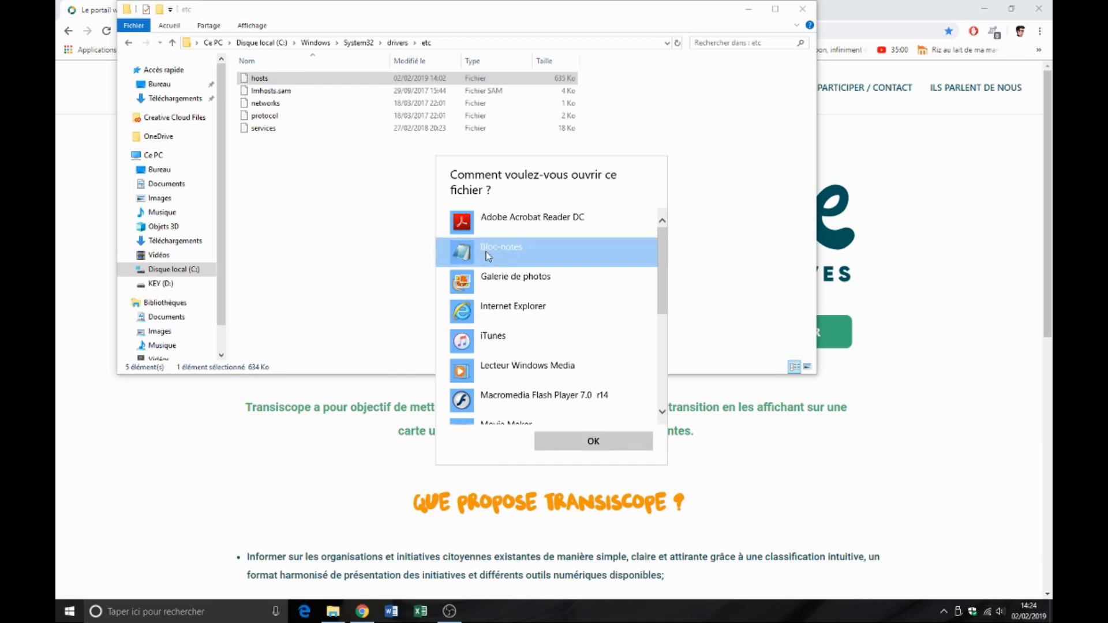
click(582, 443)
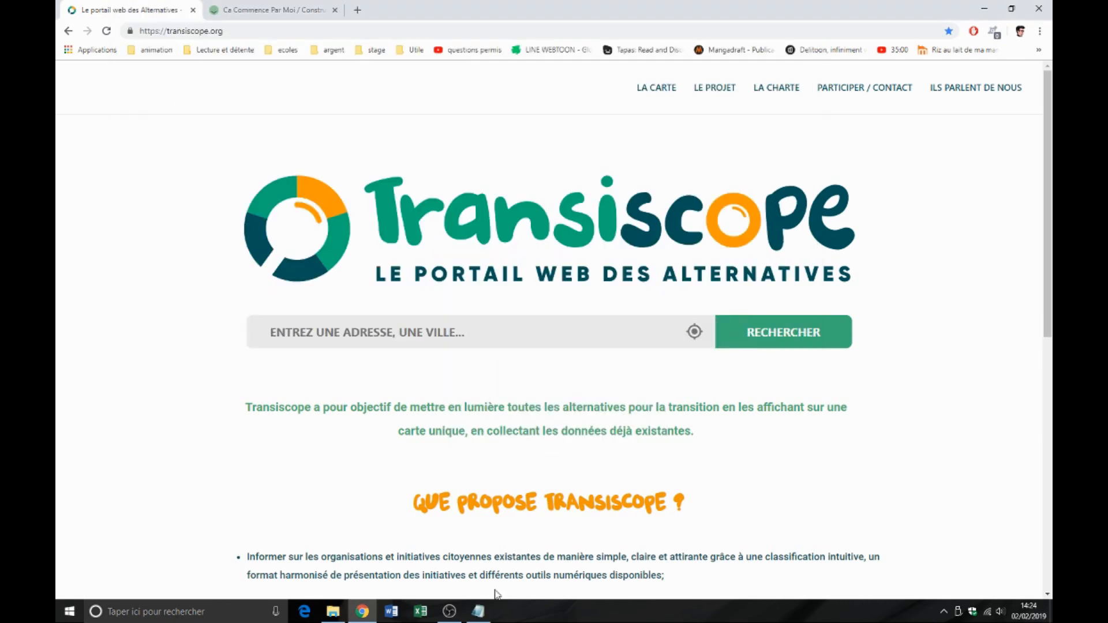
click(483, 613)
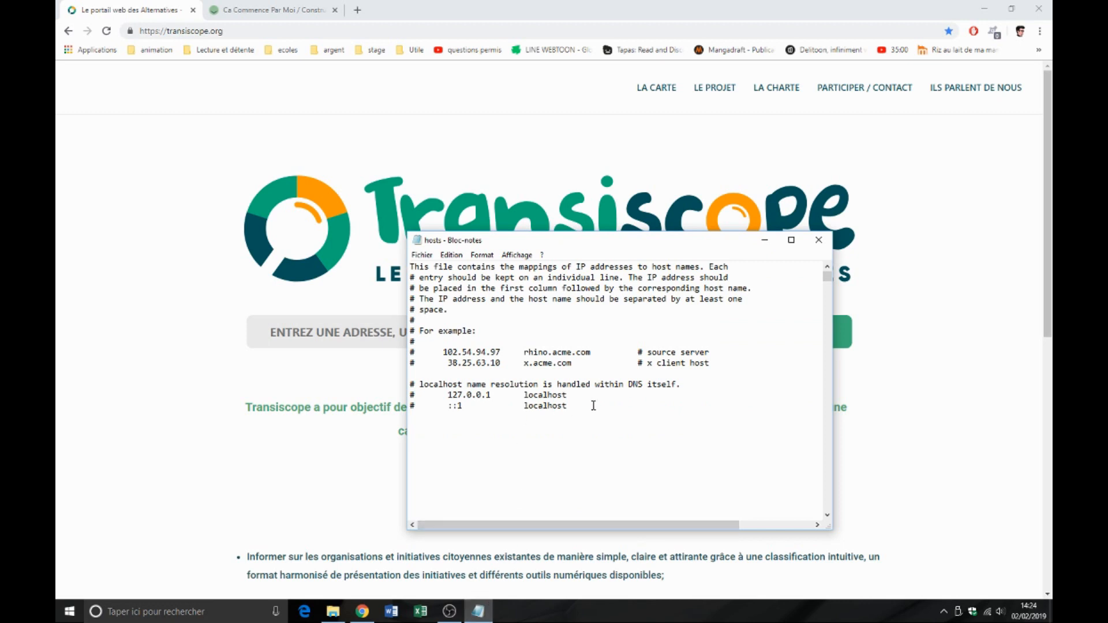
click(516, 437)
Step: Search Windows for "bloc note" and run Bloc-notes as administrator
click(222, 606)
text(b)
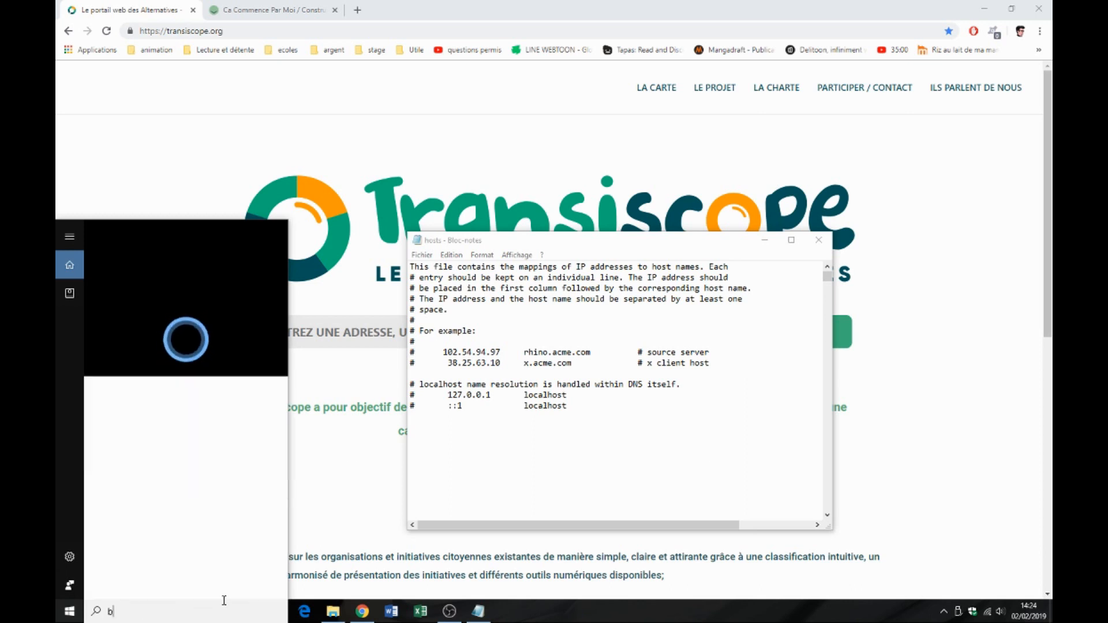
text(loc note)
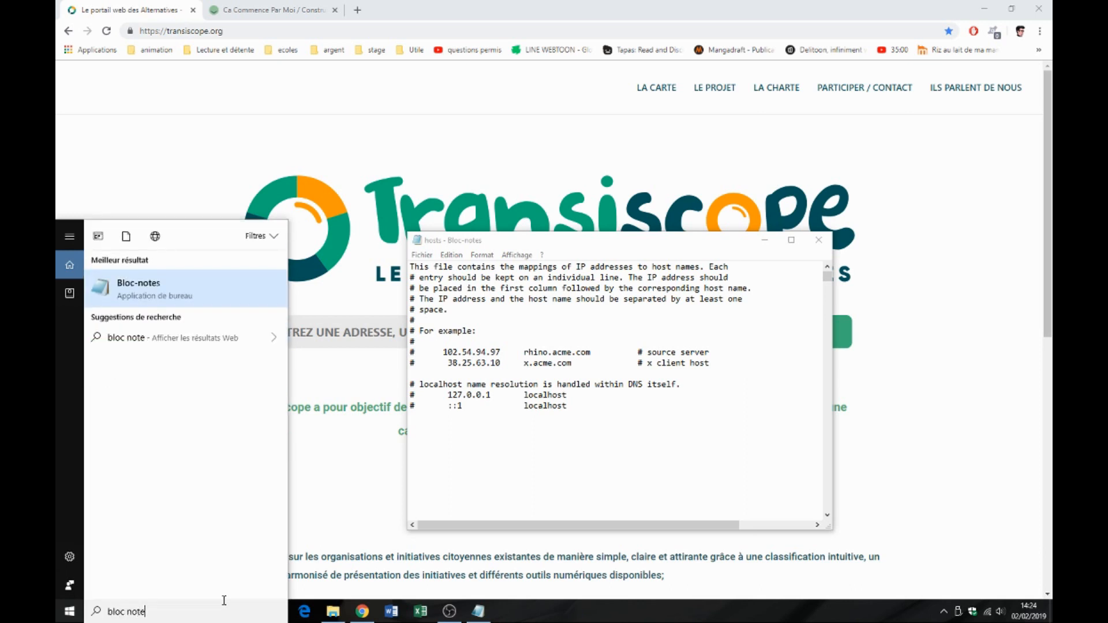
right_click(180, 284)
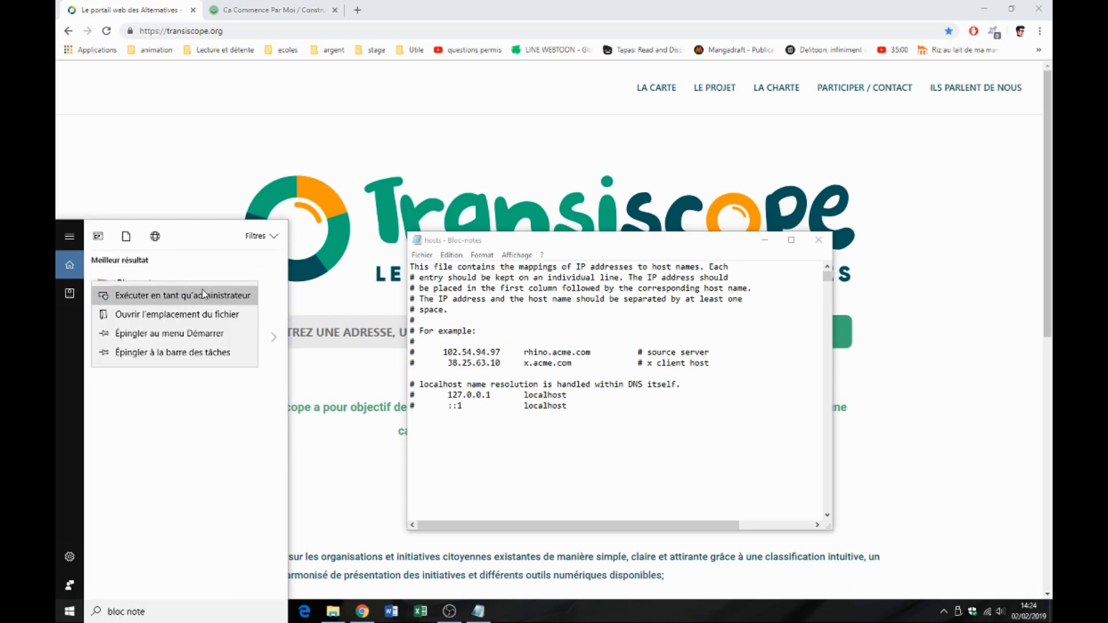
click(181, 295)
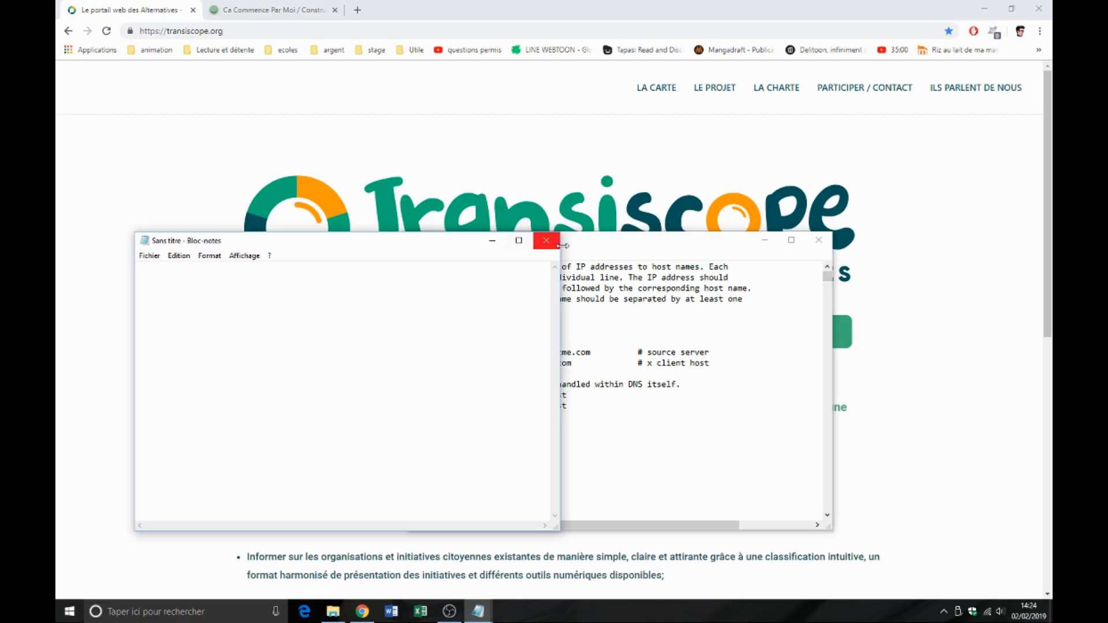
Step: Place the two Bloc-notes windows side by side and copy the full hosts text into the blank administrator document
drag(588, 244, 754, 252)
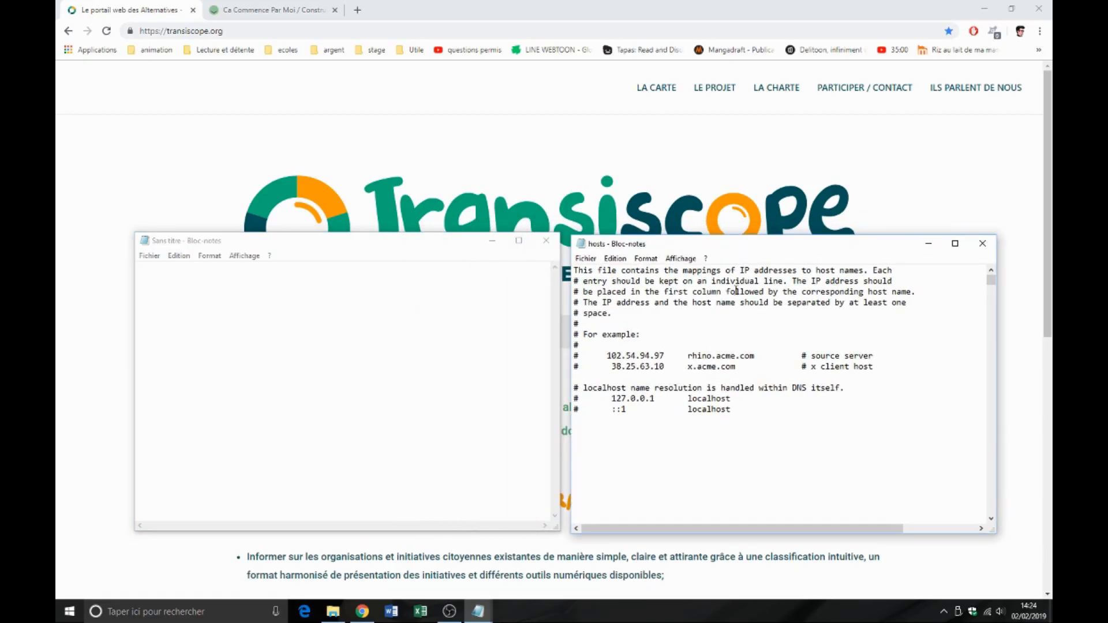
drag(770, 415, 535, 260)
key(ctrl+c)
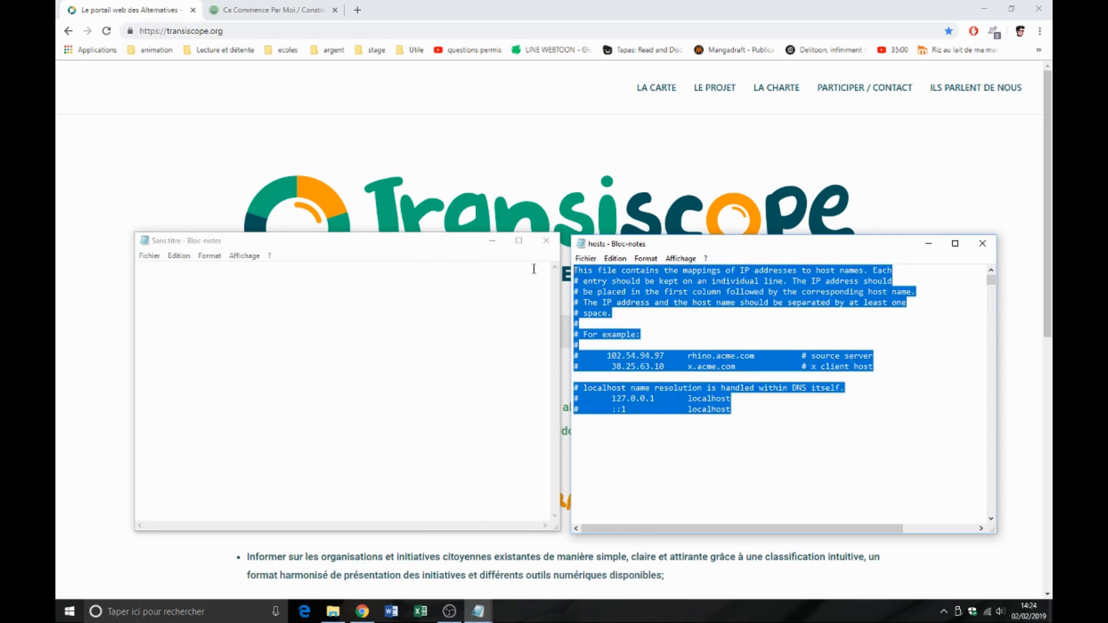
click(385, 306)
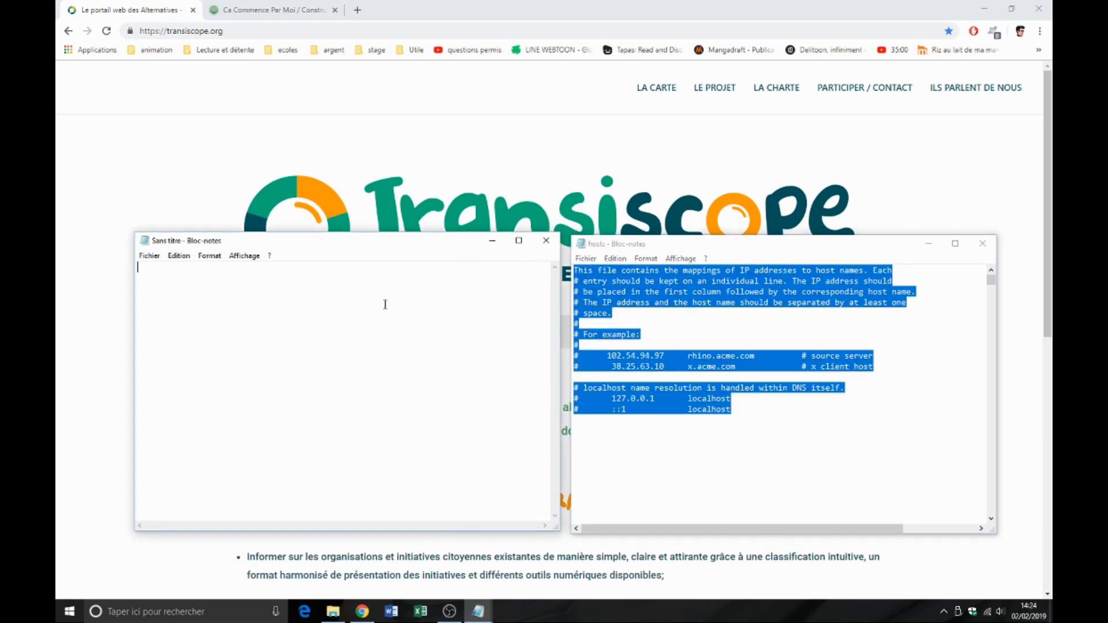
key(ctrl+v)
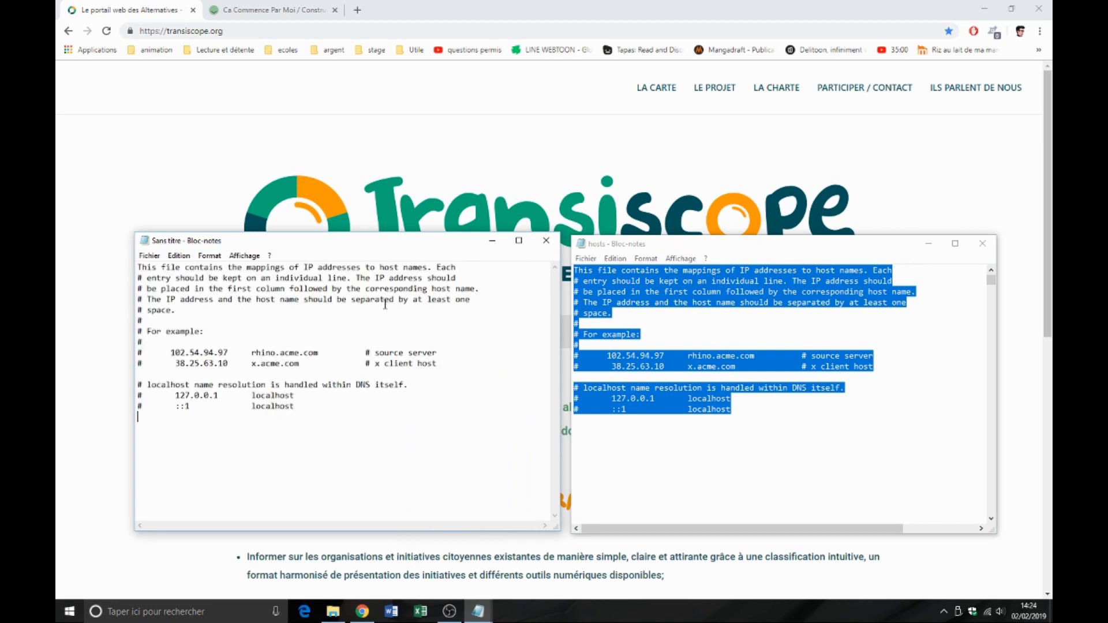
drag(310, 247, 304, 239)
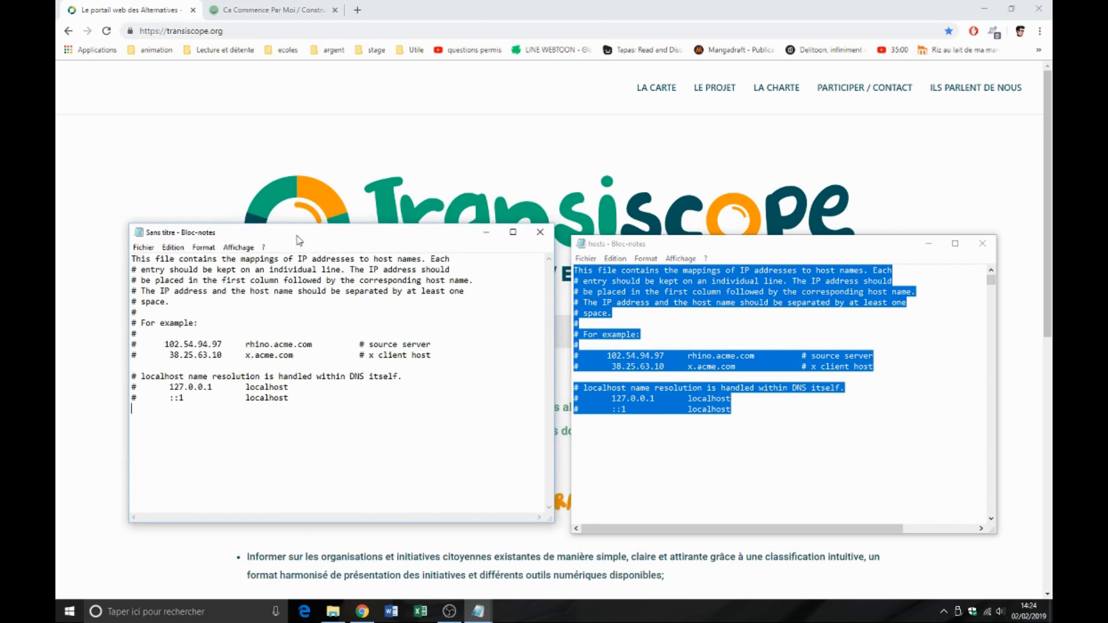
Step: Save the new document over the existing hosts file in etc with type "Tous les fichiers", and close the original hosts window
click(144, 247)
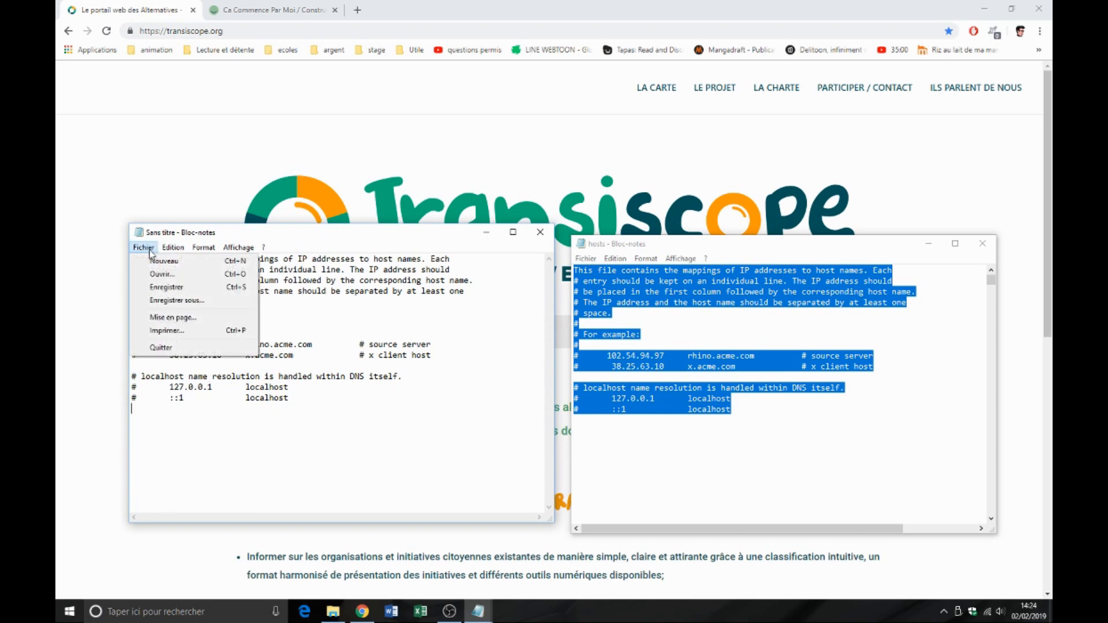
click(184, 288)
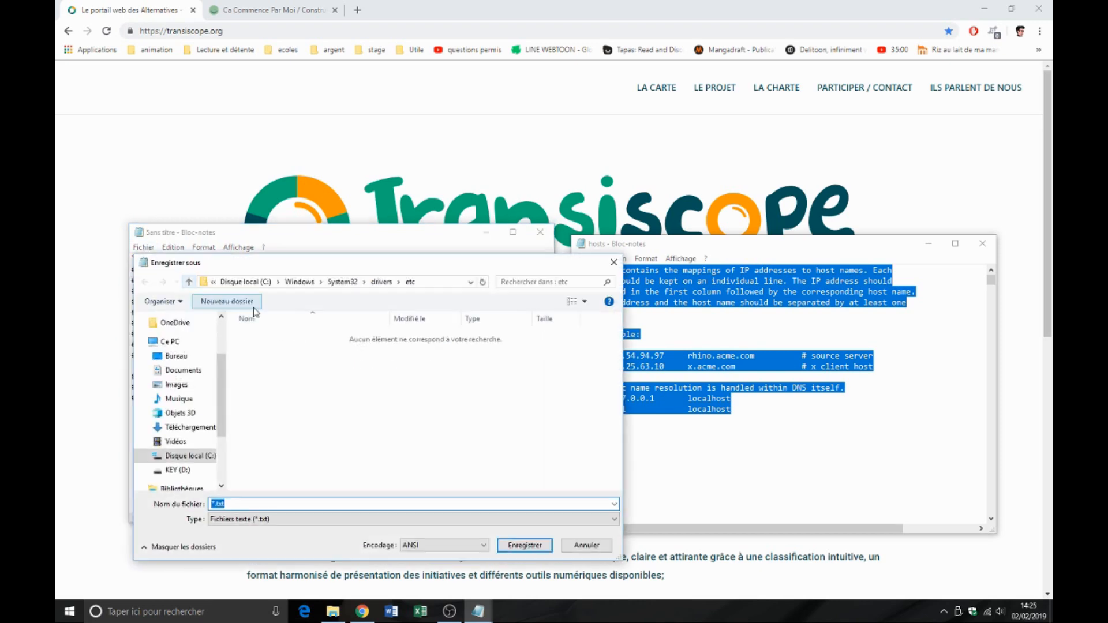
click(280, 519)
click(283, 539)
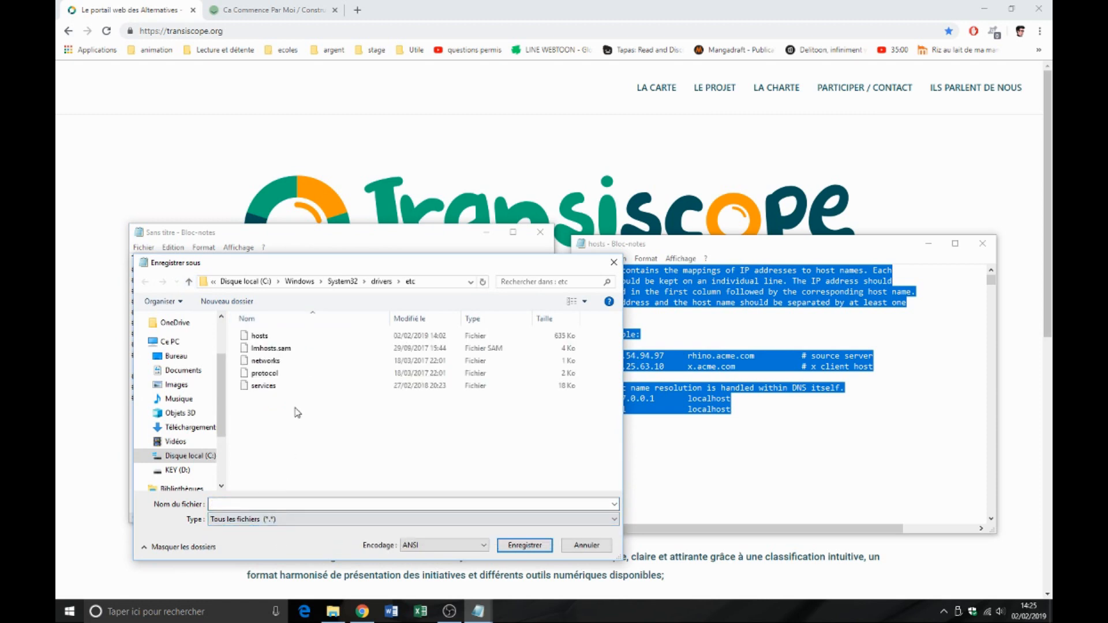
click(284, 339)
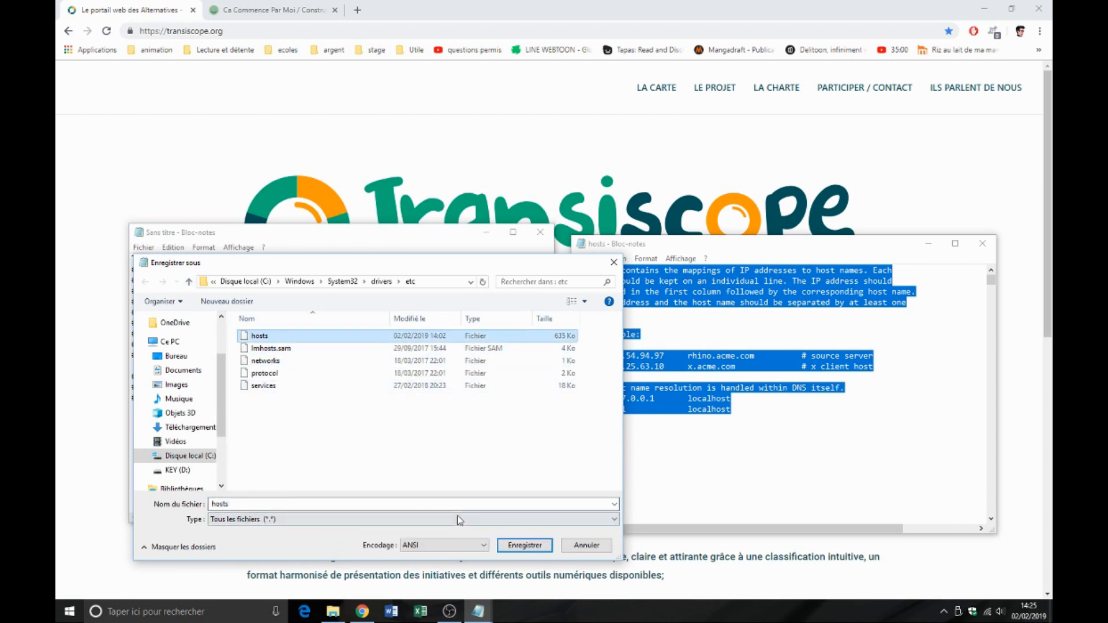
click(522, 547)
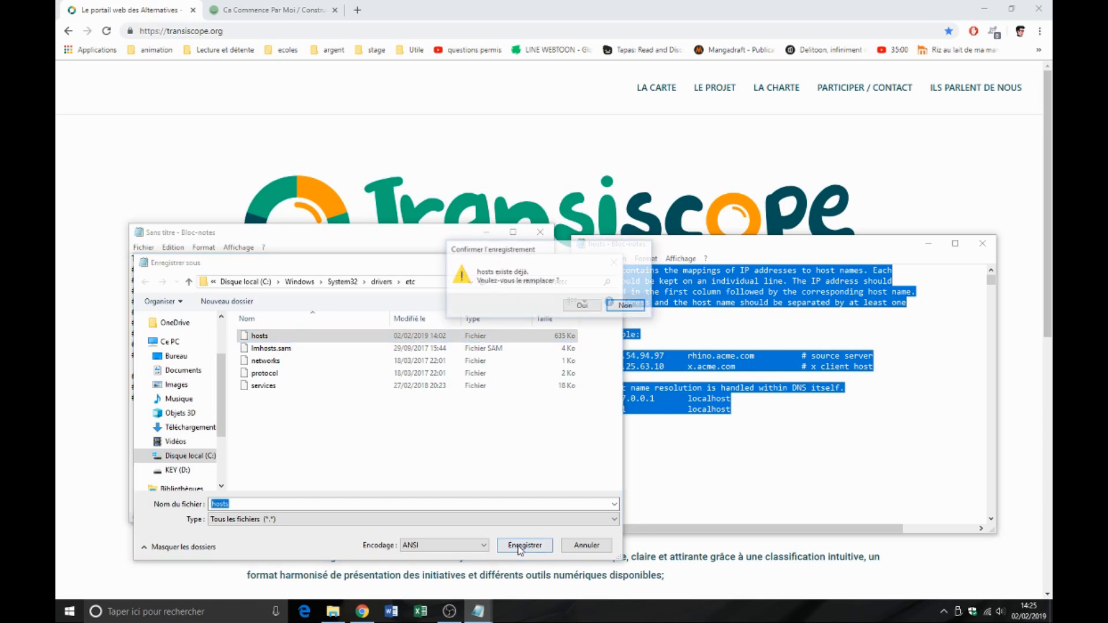
click(583, 307)
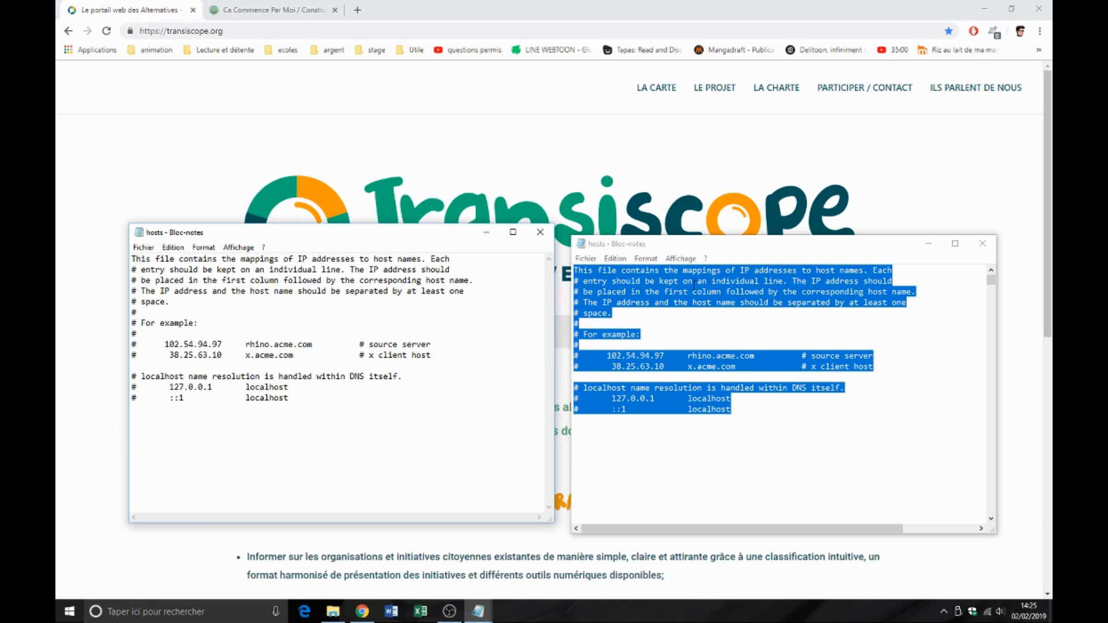
click(987, 247)
Step: Start a new entry below the last localhost line of the hosts file with the address 127.0.0.1
drag(375, 234, 588, 226)
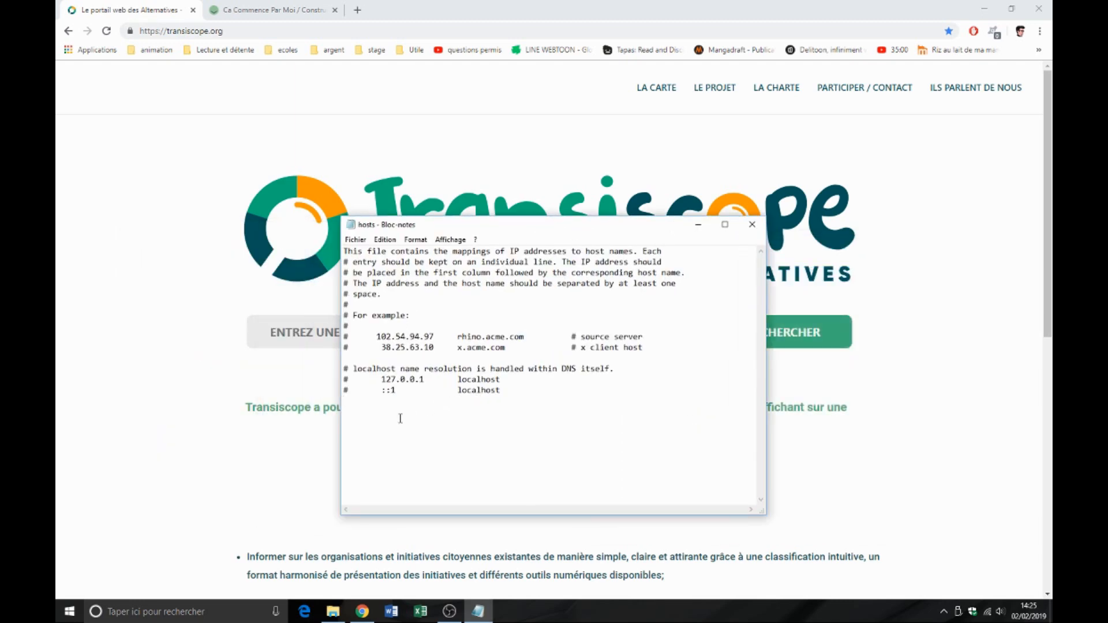
key(Return)
text(127.0.0.1)
drag(381, 380, 429, 379)
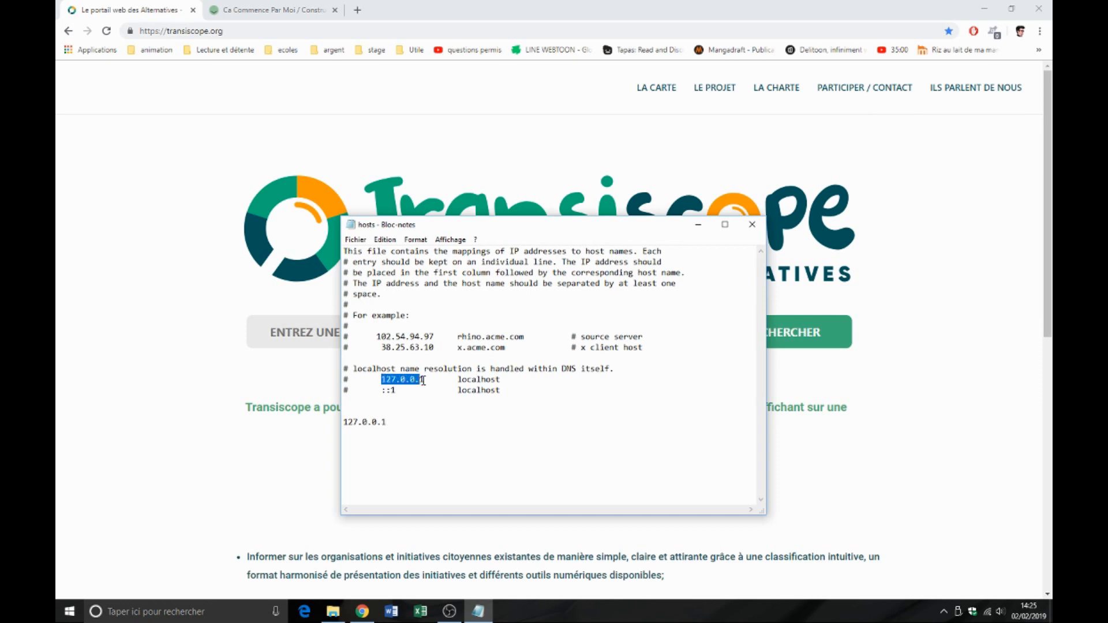
Step: Copy the domain transiscope.org from the browser's address and paste it after 127.0.0.1 in the hosts file, separated by a space
click(393, 422)
click(227, 31)
drag(227, 31, 167, 33)
key(ctrl+c)
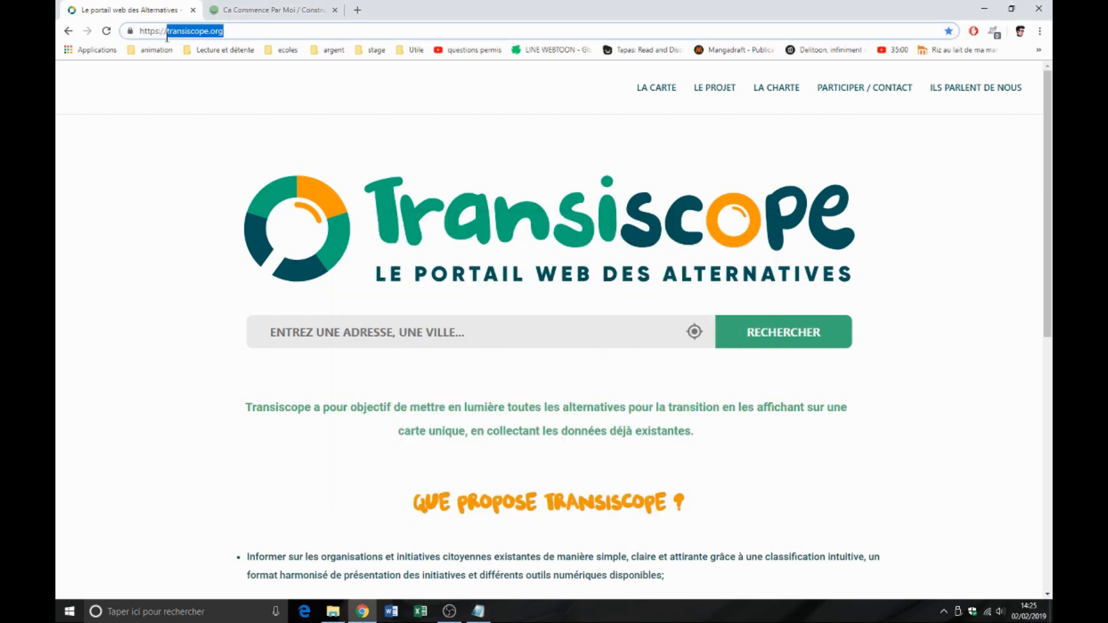
click(478, 611)
click(168, 32)
click(478, 611)
key(ctrl+v)
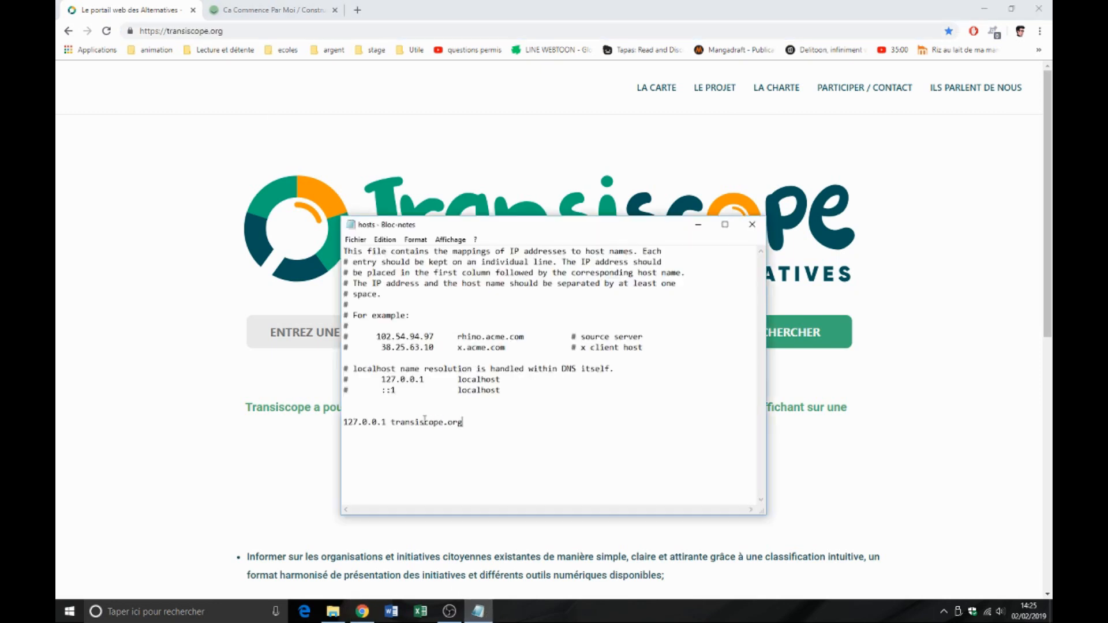
drag(472, 423, 339, 428)
key(ctrl+c)
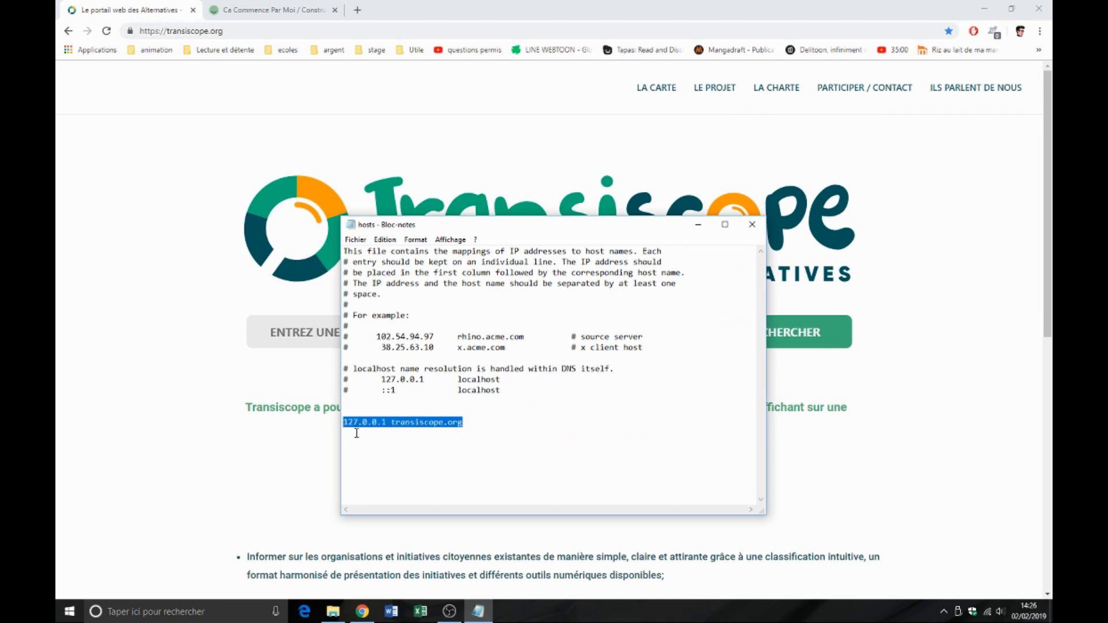
click(353, 432)
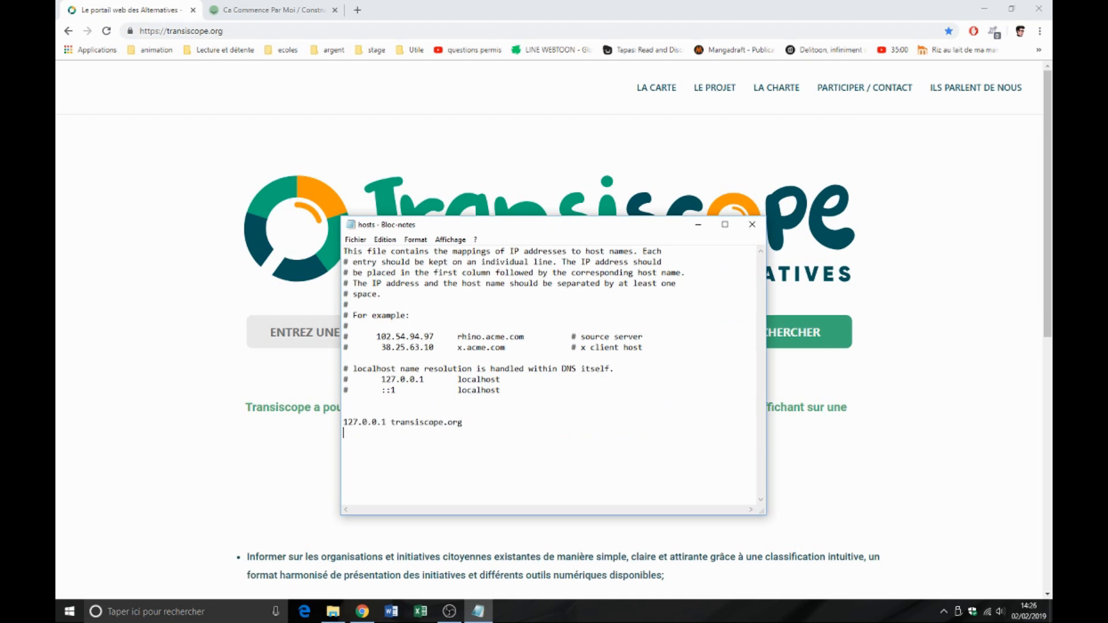
key(ctrl+v)
click(392, 432)
text(www.)
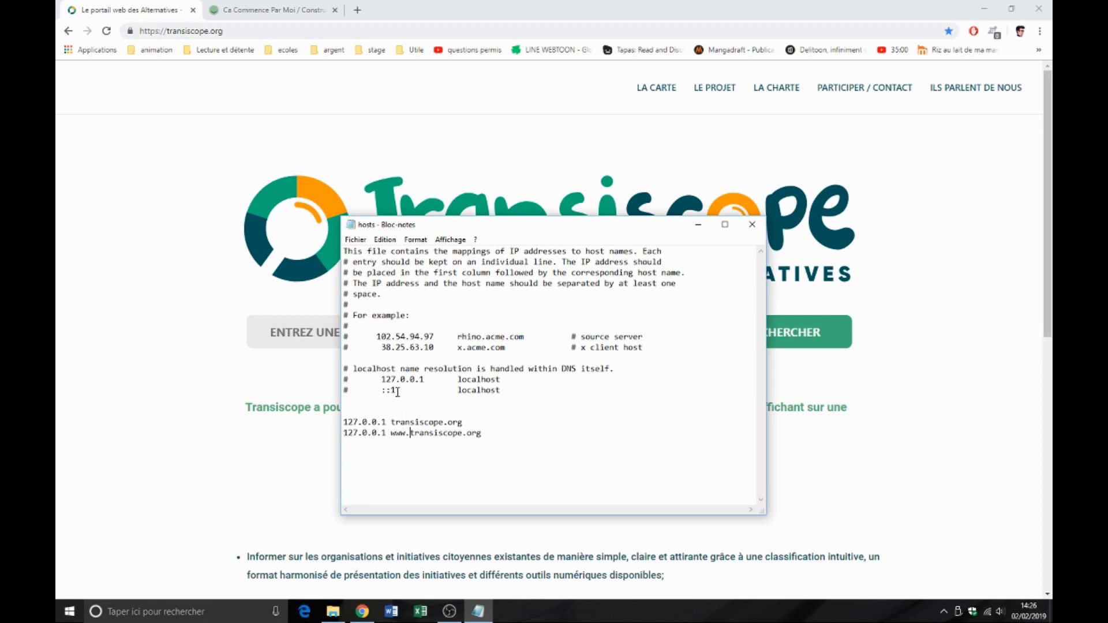
drag(489, 434, 344, 421)
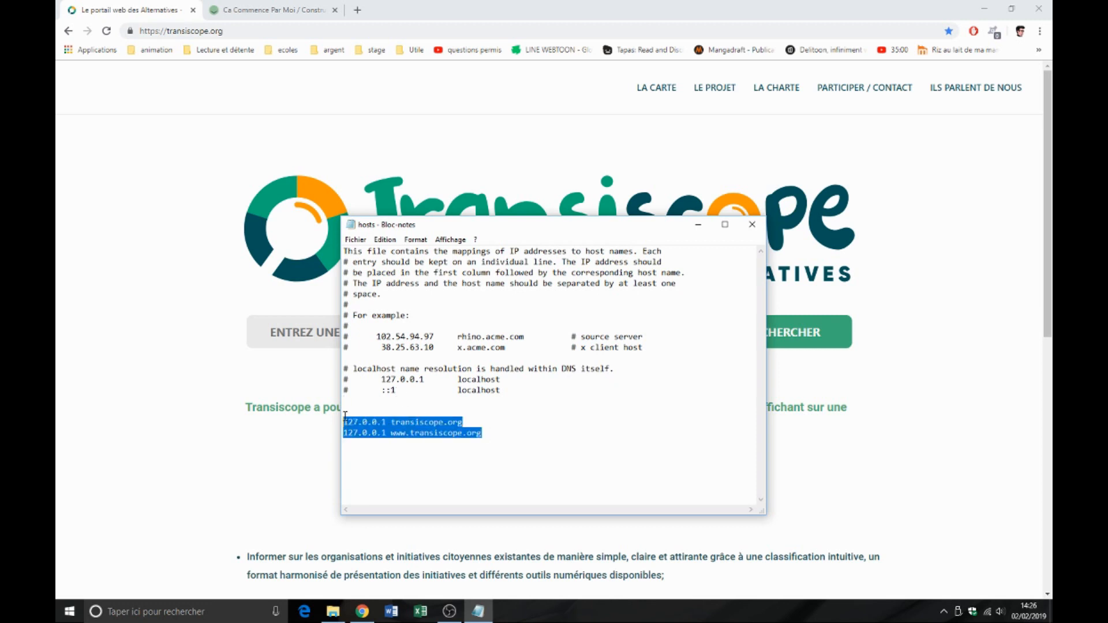
click(355, 241)
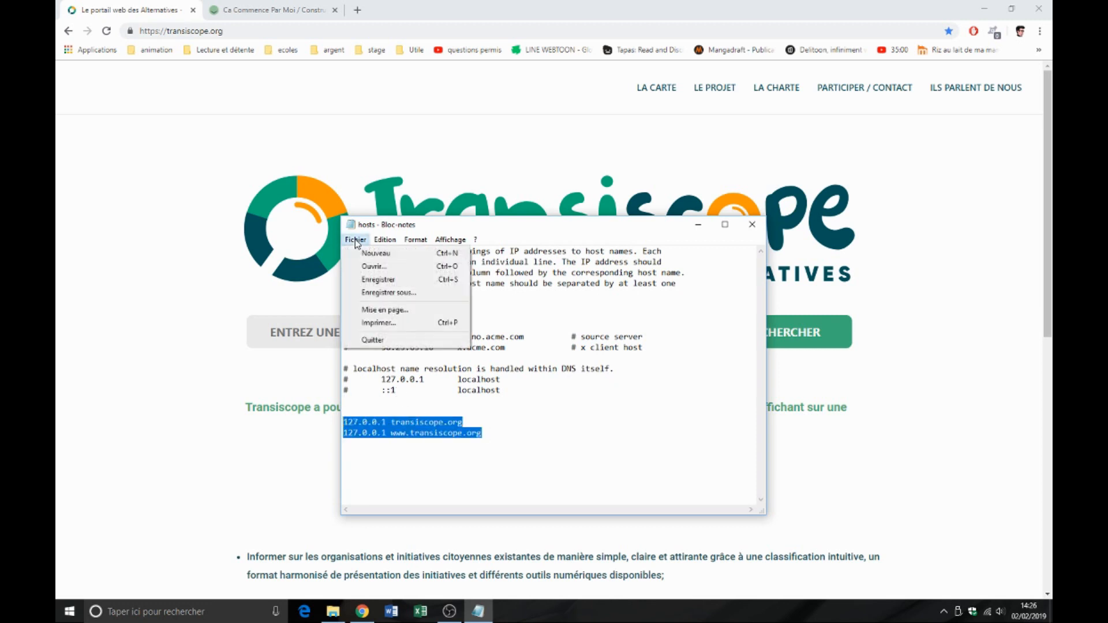
click(396, 282)
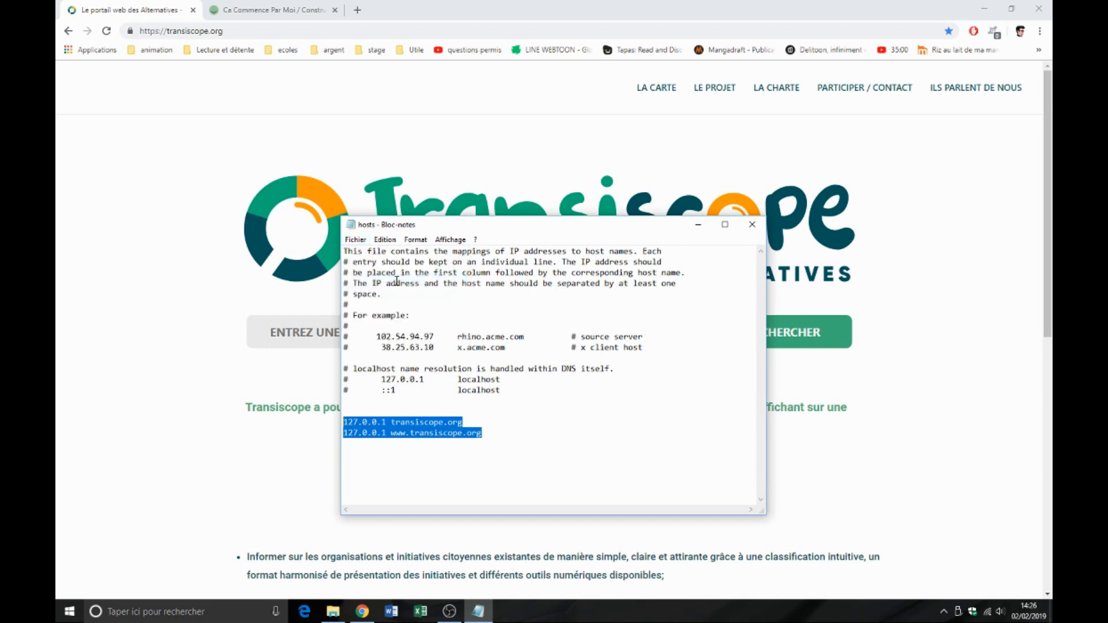
Step: Switch to Chrome, reload the transiscope.org page and read the page to check whether the site is blocked
click(230, 247)
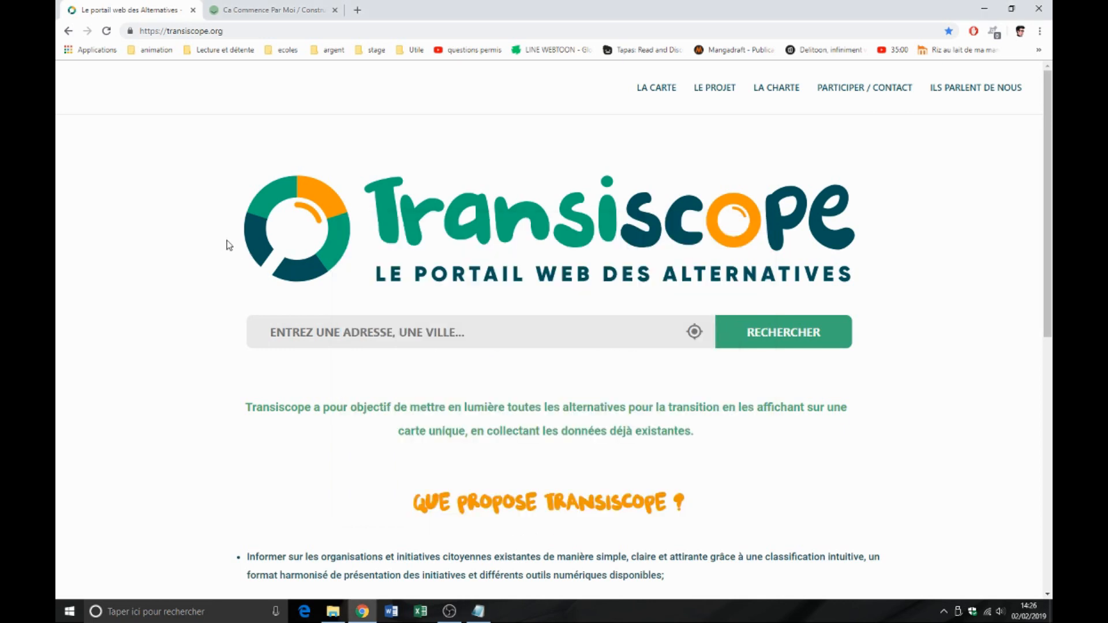
click(107, 32)
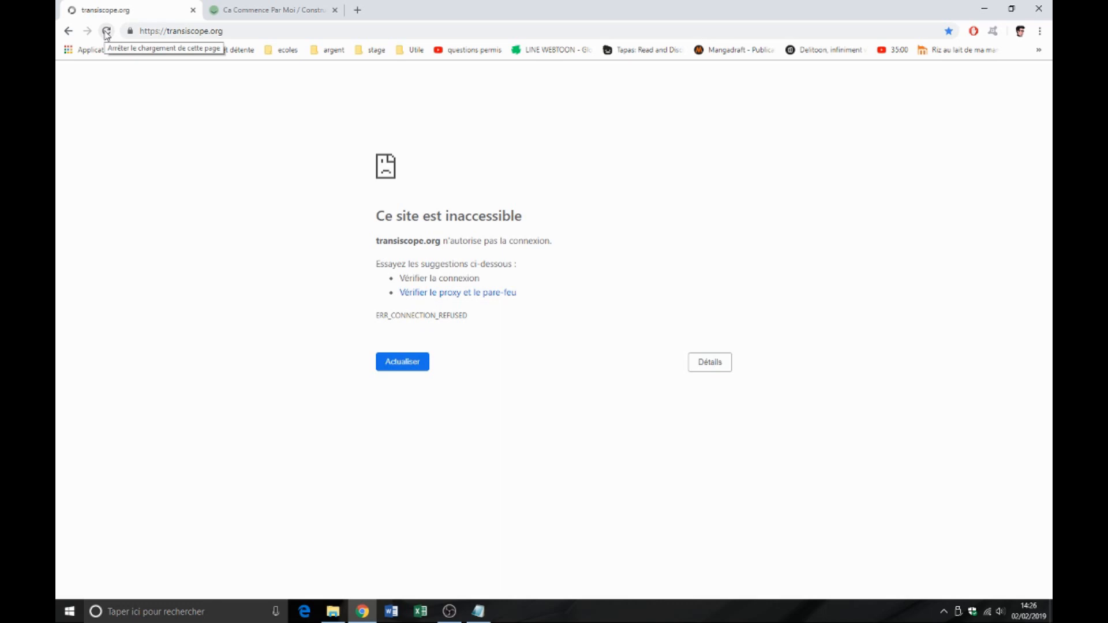
drag(380, 241, 576, 251)
click(544, 269)
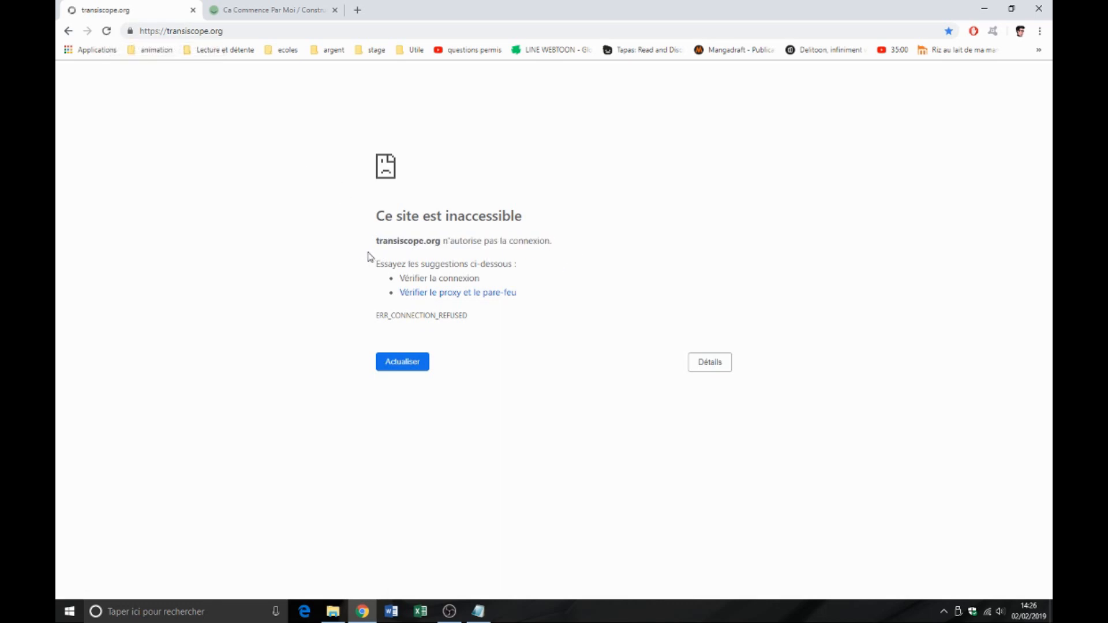